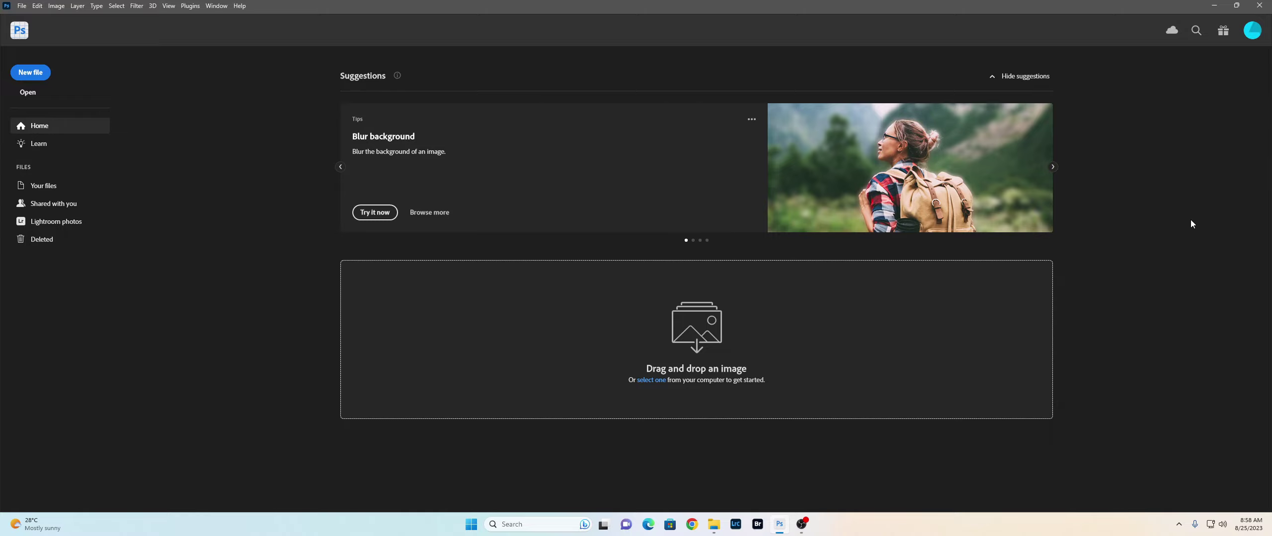
# - Start a new 5 × 7 in document at 600 ppi and name the preset '5 x 7'
pyautogui.click(21, 5)
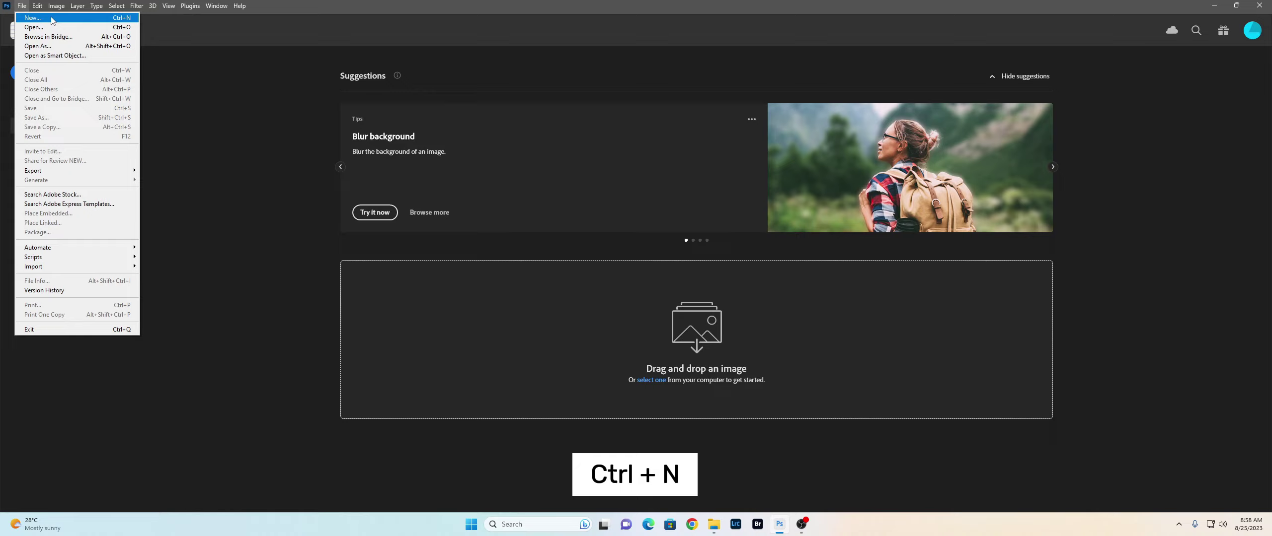
pyautogui.click(489, 30)
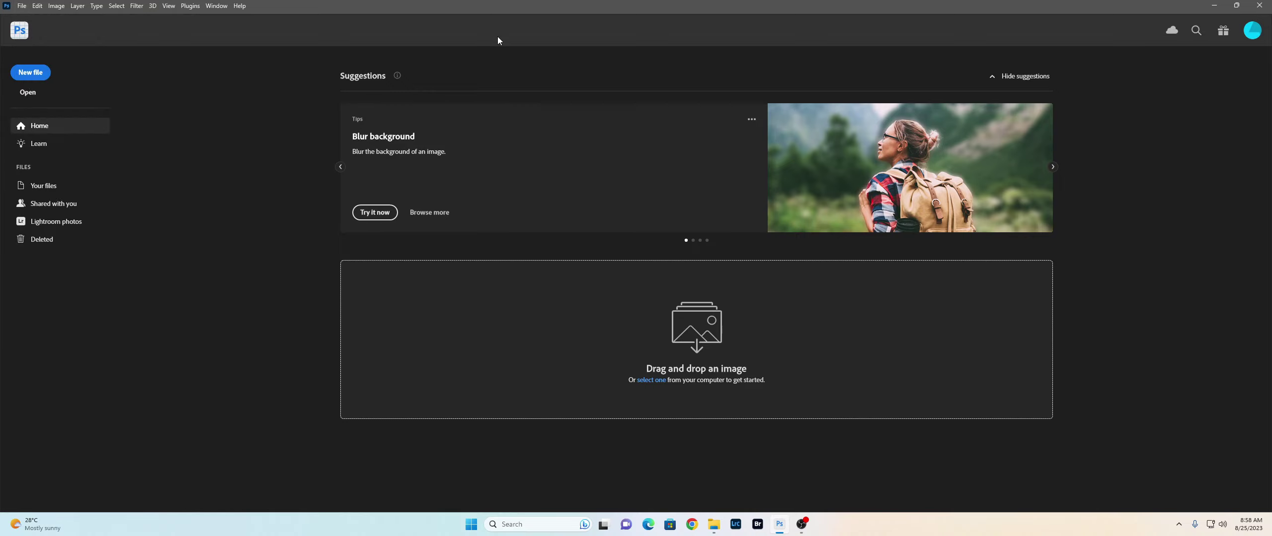
pyautogui.moveTo(557, 58); pyautogui.dragTo(569, 85)
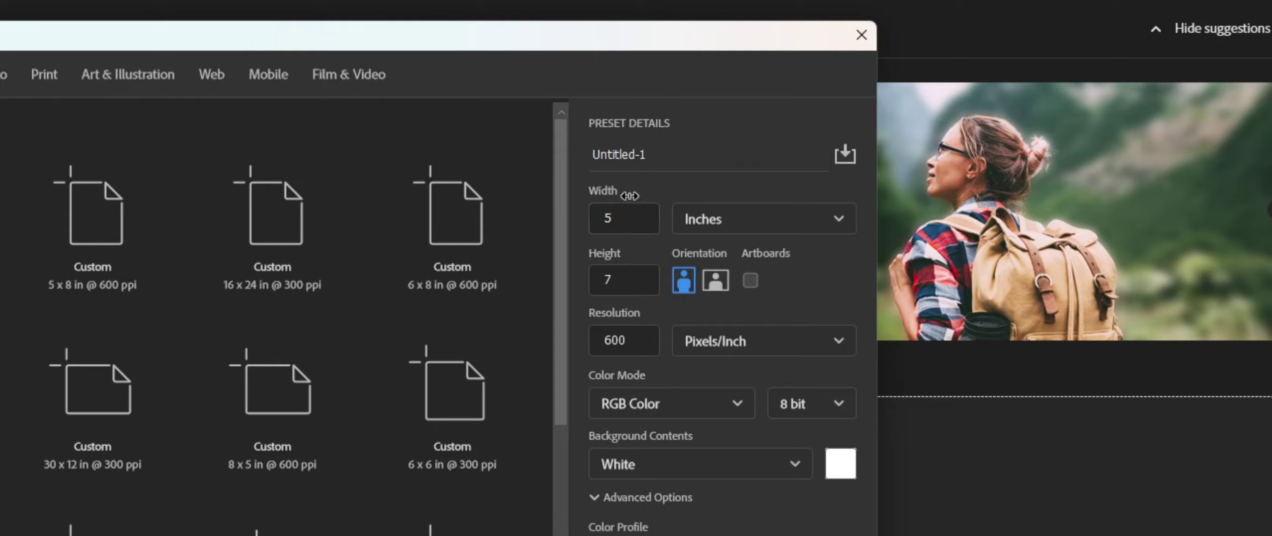
pyautogui.click(626, 219)
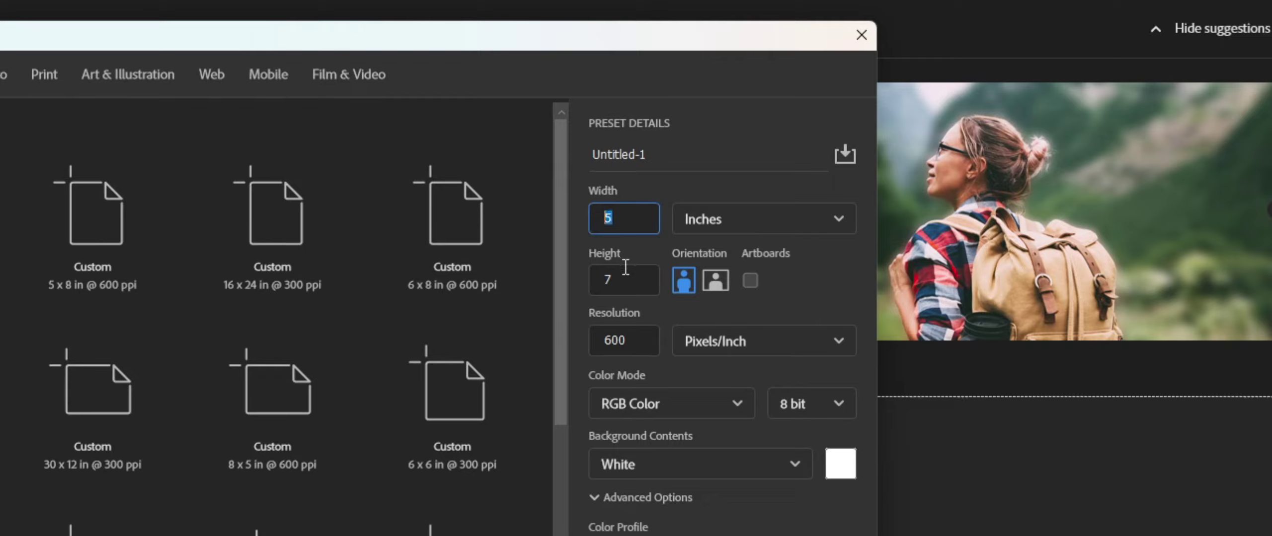
pyautogui.click(611, 280)
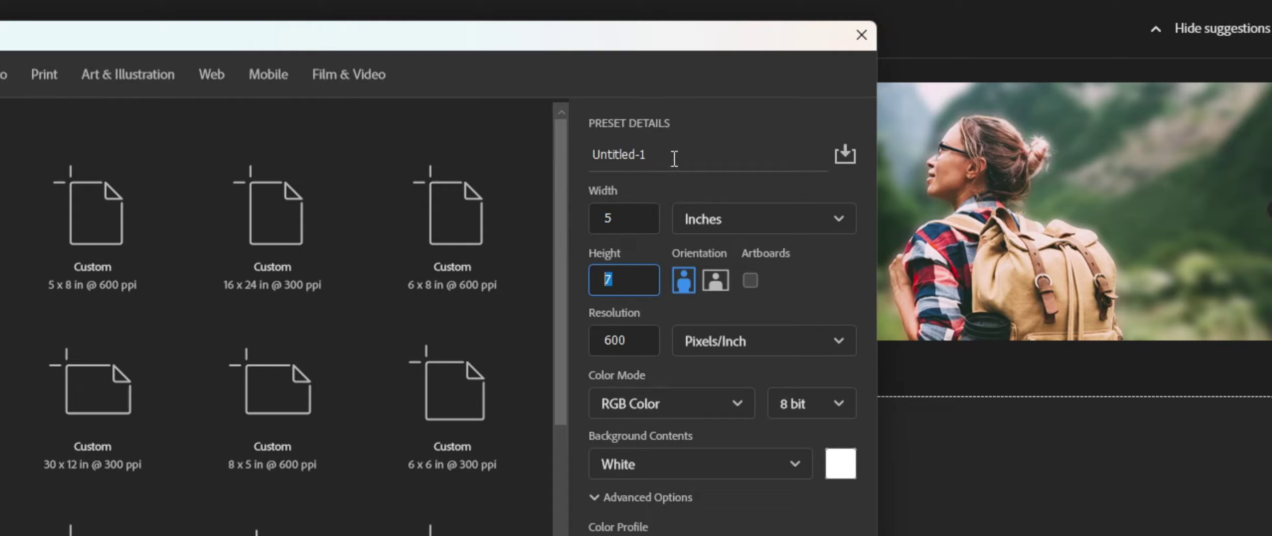
pyautogui.click(674, 155)
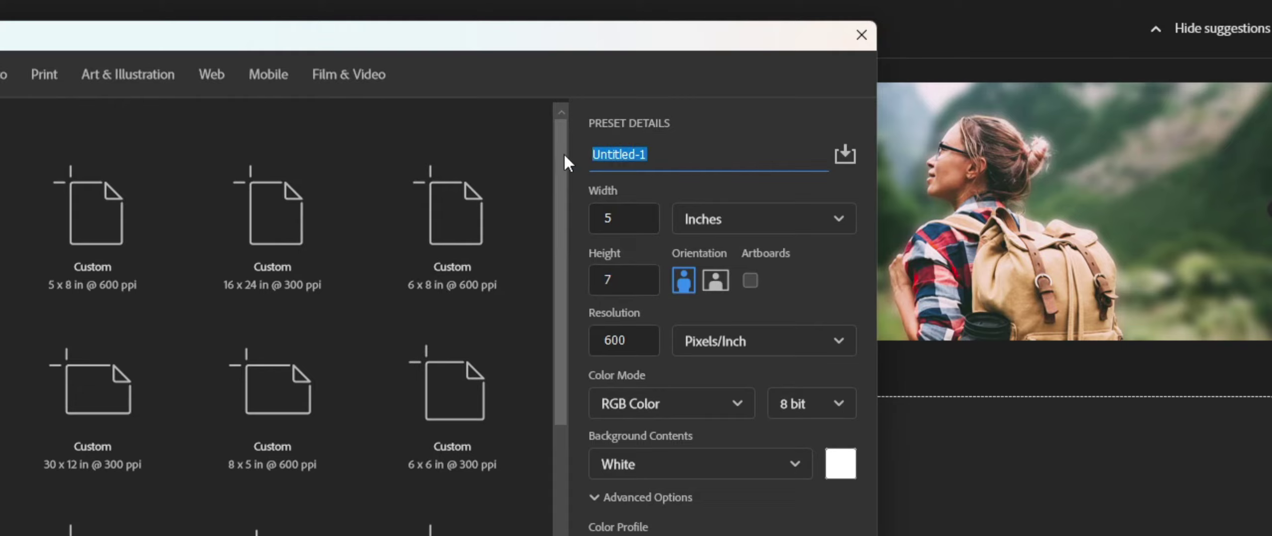
pyautogui.write('5 x 7')
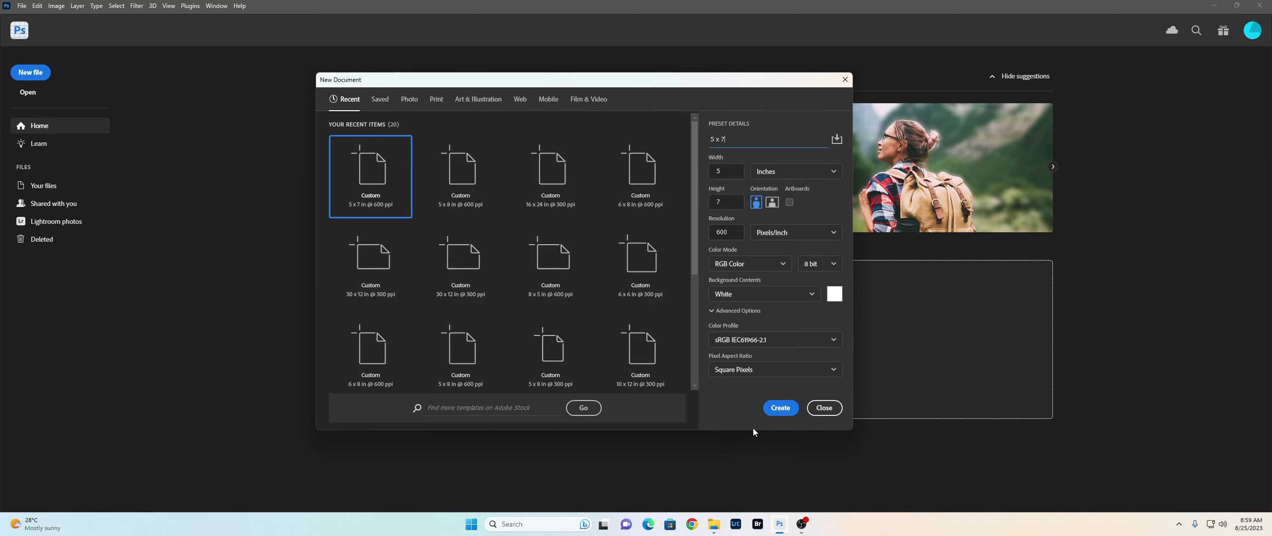
# - Create the blank 5 x 7 card and drop couple photo L44A8205 onto it
pyautogui.click(779, 409)
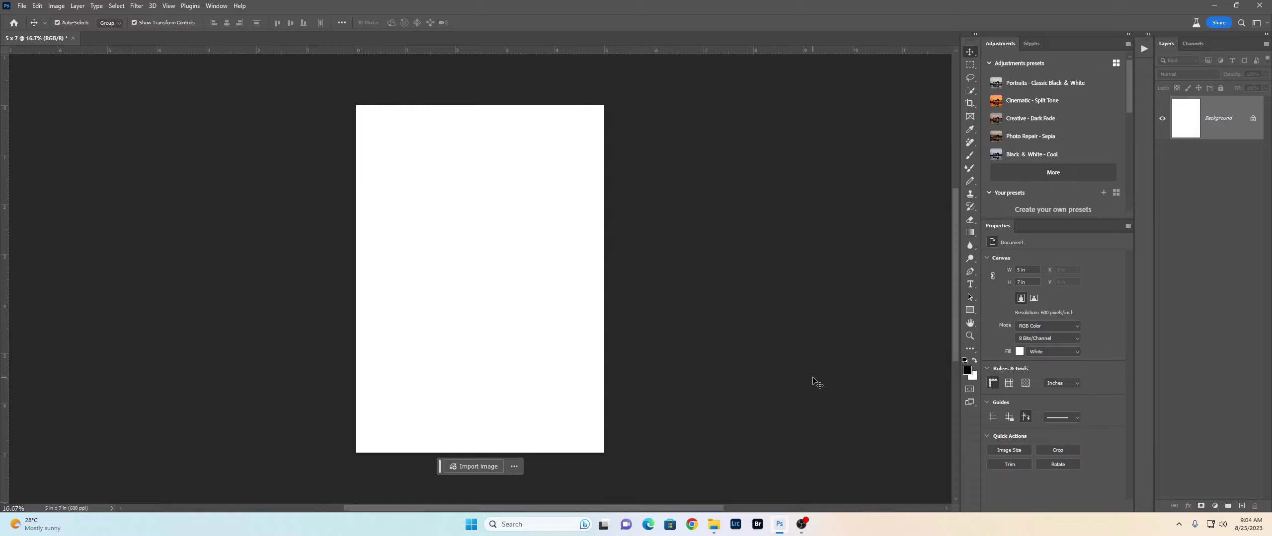
pyautogui.click(713, 524)
pyautogui.moveTo(751, 152); pyautogui.dragTo(1000, 199)
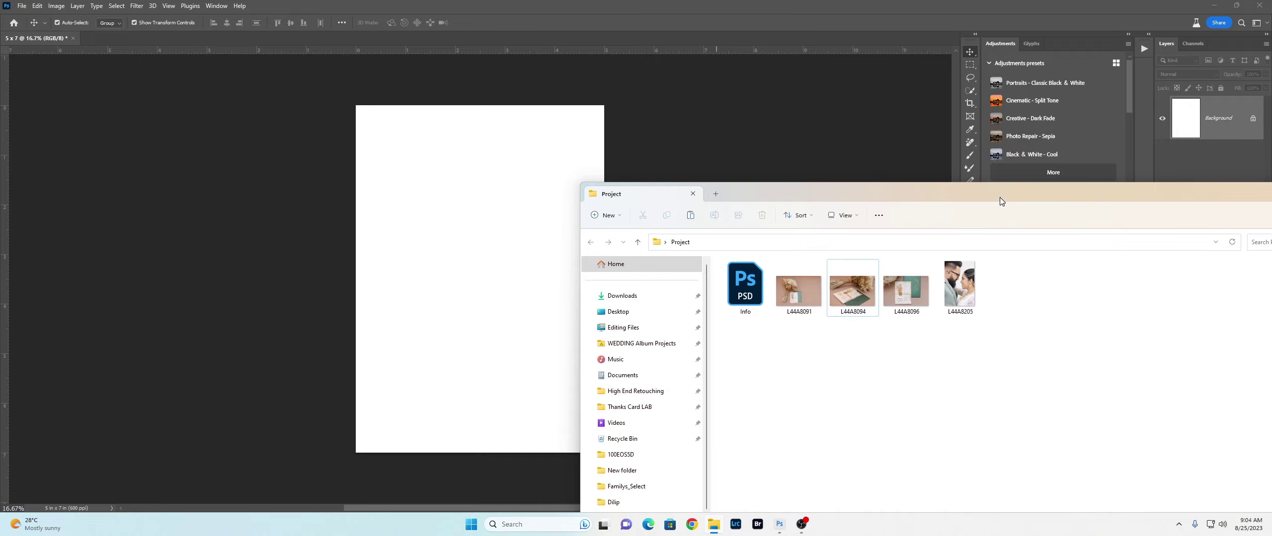
pyautogui.moveTo(960, 292); pyautogui.dragTo(448, 227)
# - Resize the couple photo to about 3.352 × 4.967 in against the left edge, then add bouquet photo L44A8094
pyautogui.moveTo(599, 448); pyautogui.dragTo(521, 341)
pyautogui.moveTo(484, 285); pyautogui.dragTo(476, 285)
pyautogui.moveTo(512, 341); pyautogui.dragTo(518, 352)
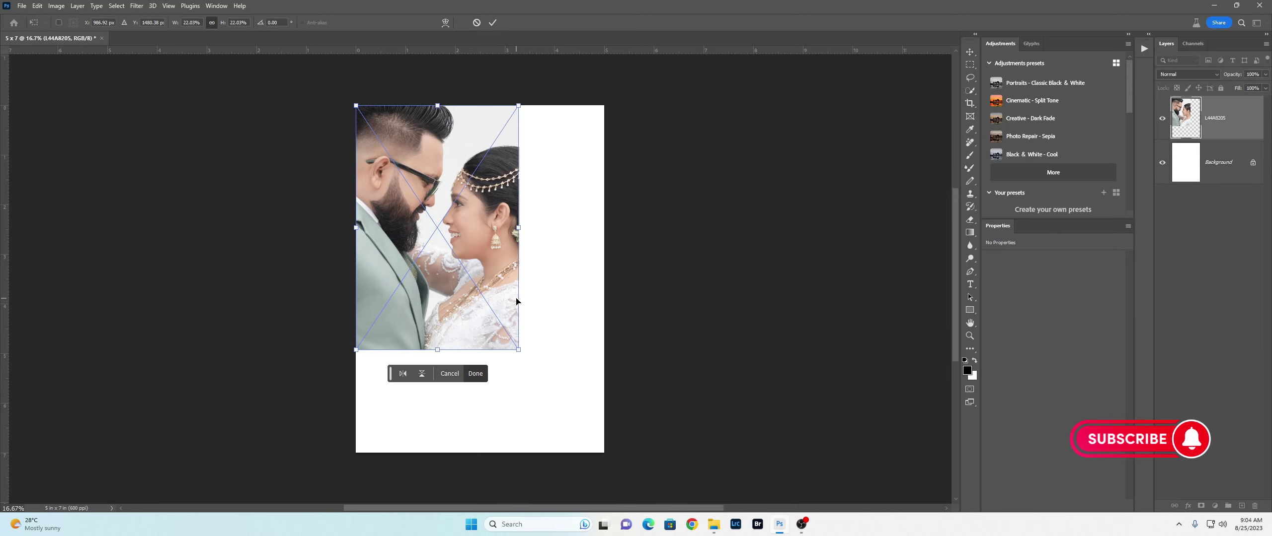
pyautogui.press('Return')
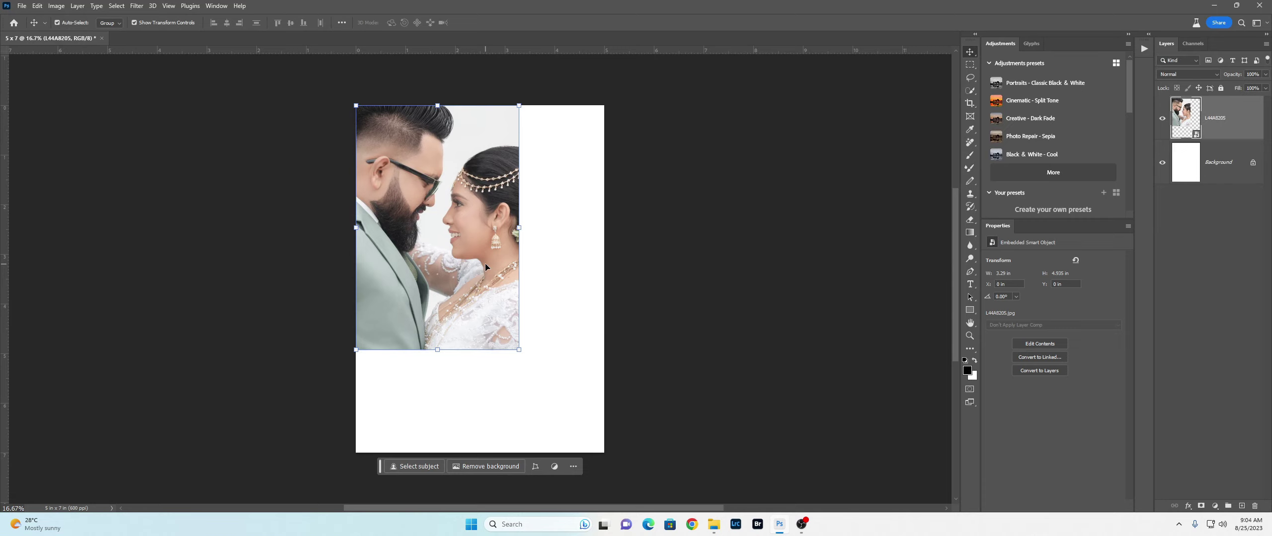
pyautogui.moveTo(518, 350); pyautogui.dragTo(520, 351)
pyautogui.press('Return')
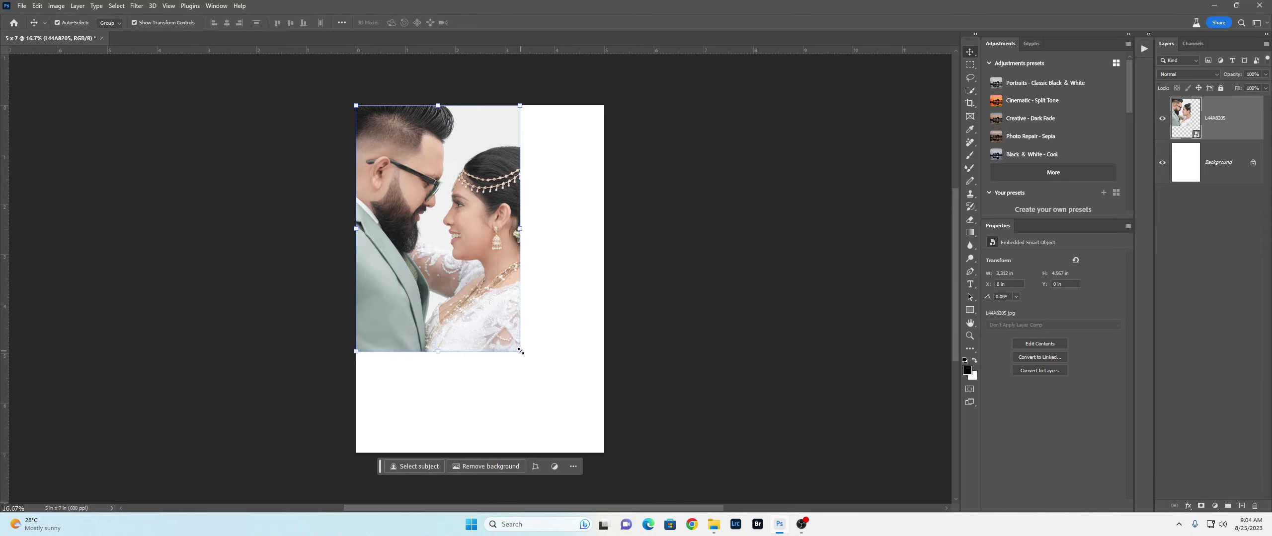
pyautogui.click(713, 524)
pyautogui.moveTo(851, 292); pyautogui.dragTo(559, 173)
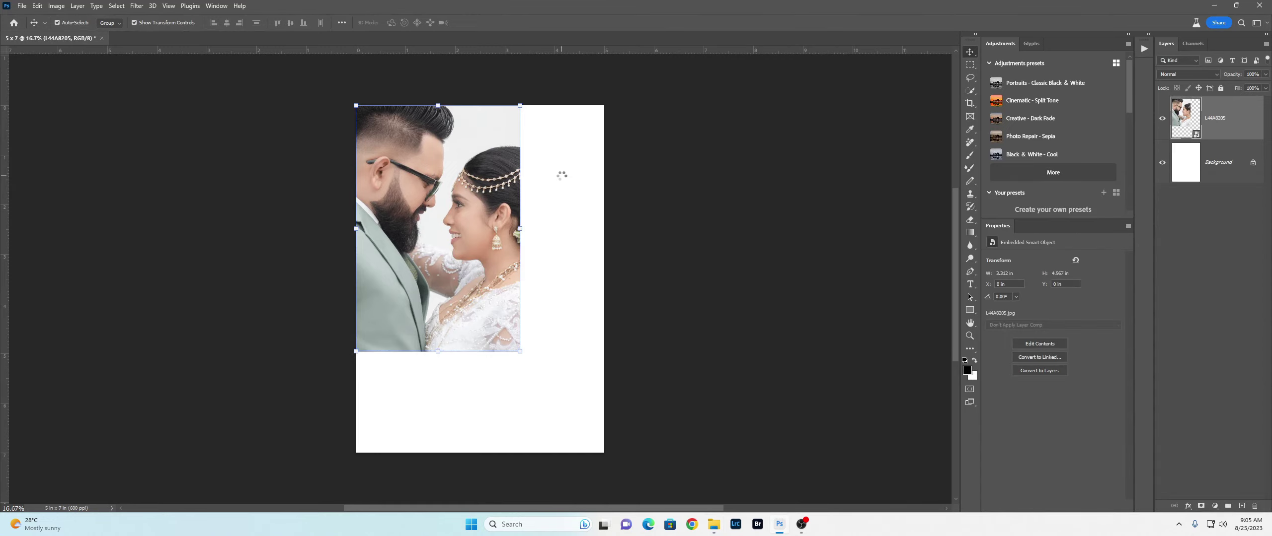
# - Stretch bouquet photo L44A8094 across the top of the card and commit it
pyautogui.moveTo(526, 248); pyautogui.dragTo(539, 164)
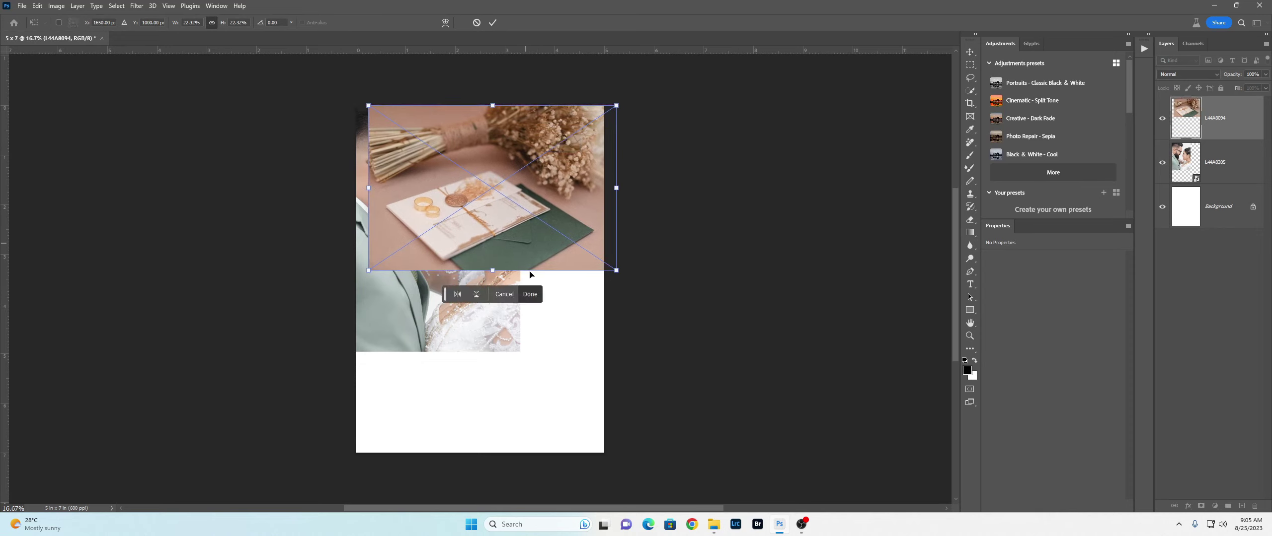
pyautogui.moveTo(502, 273); pyautogui.dragTo(503, 310)
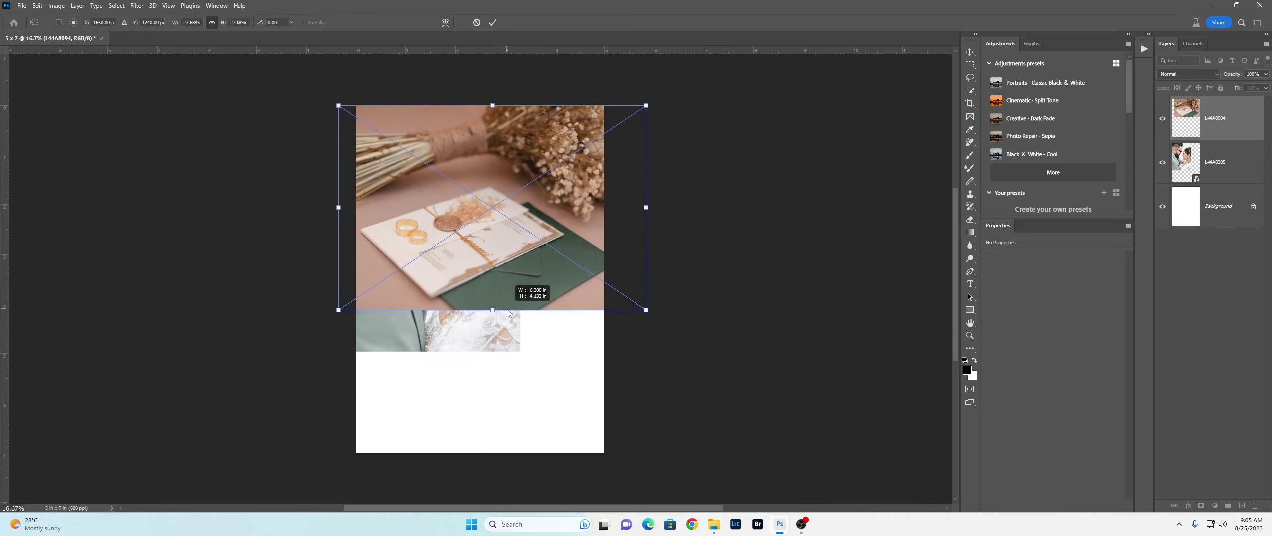
pyautogui.press('Return')
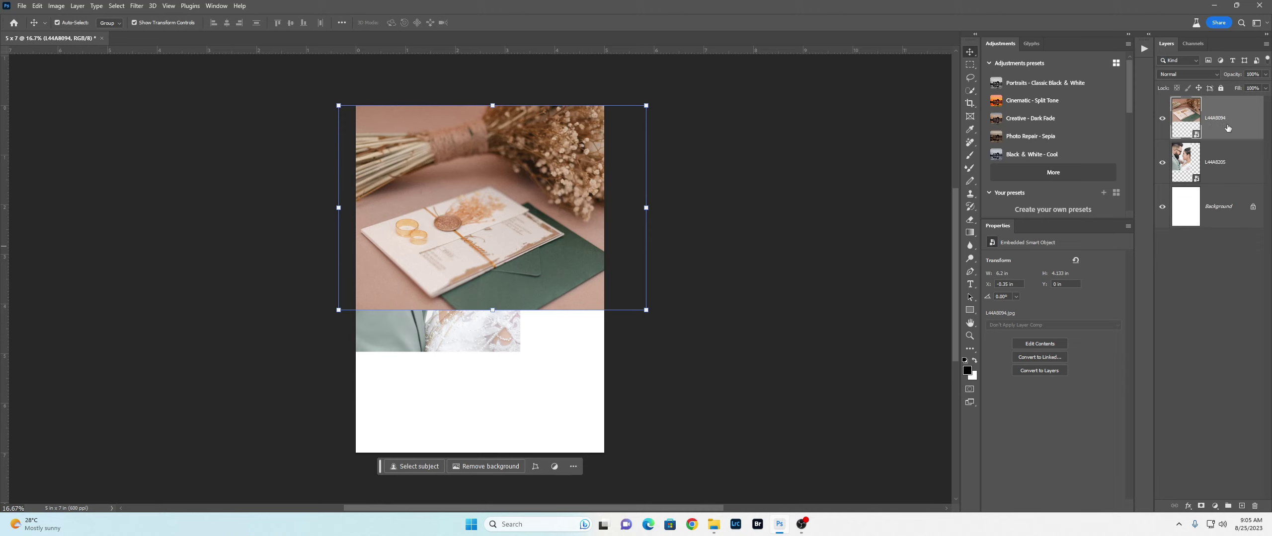
# - Move the bouquet layer beneath the couple photo and nudge it into alignment
pyautogui.moveTo(1228, 123); pyautogui.dragTo(1226, 184)
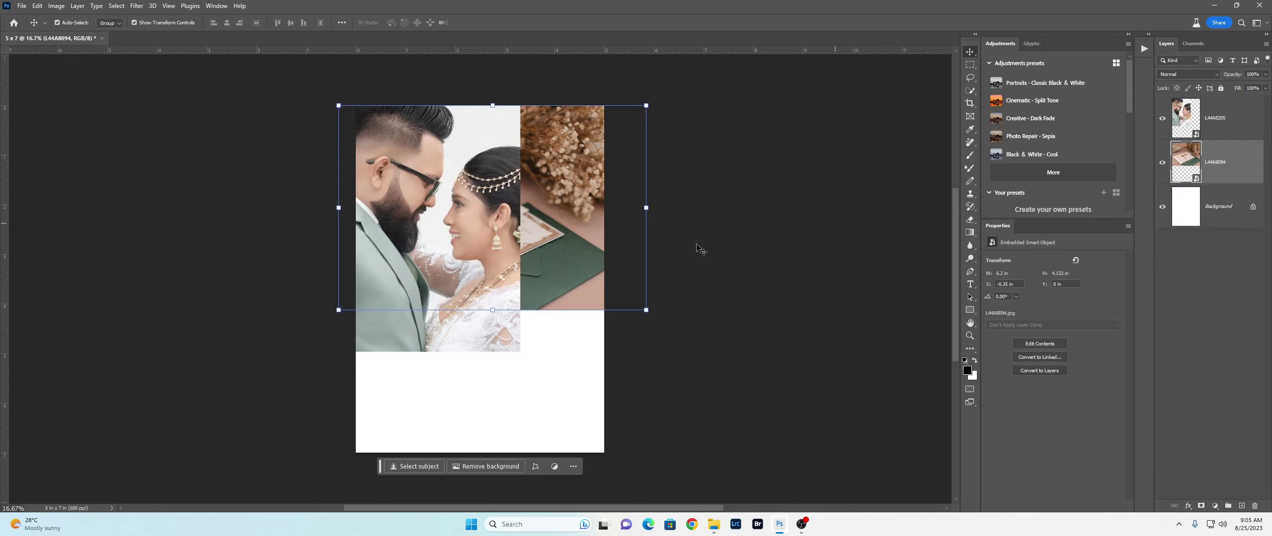
pyautogui.moveTo(594, 228); pyautogui.dragTo(570, 213)
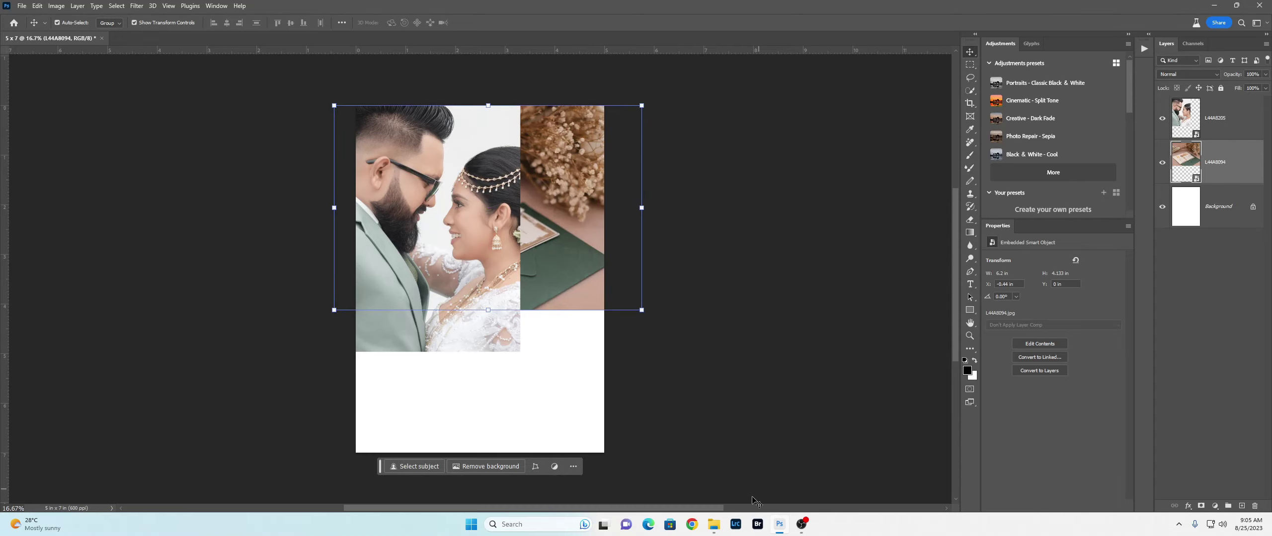
pyautogui.click(714, 525)
# - Place photo L44A8096 on the card's right, enlarged to about 6.147 × 4.098 in
pyautogui.click(906, 299)
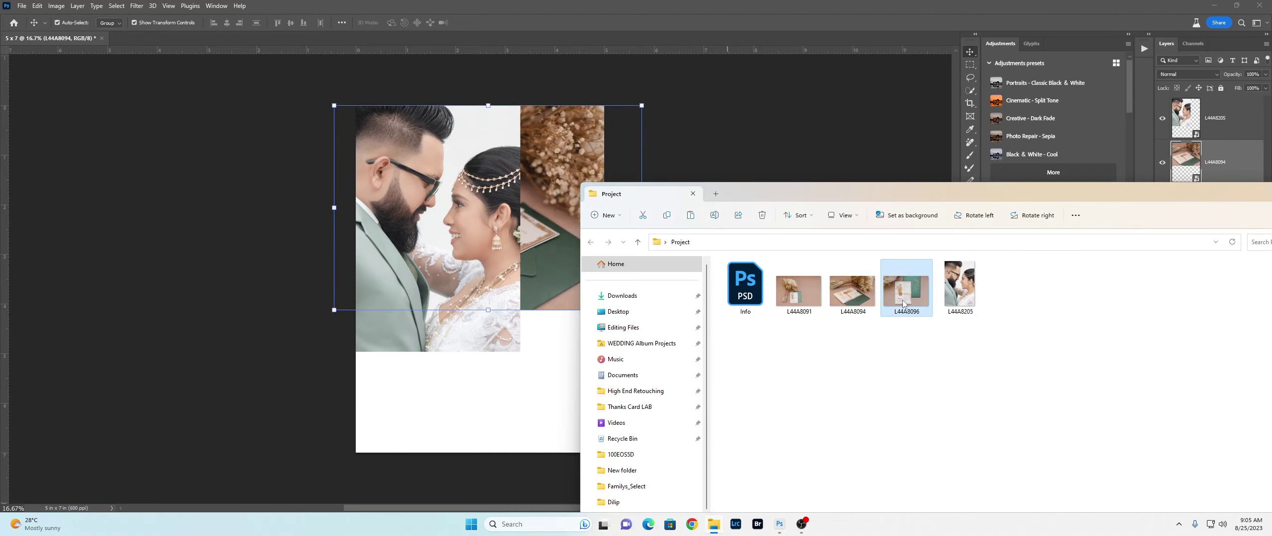
pyautogui.moveTo(908, 298); pyautogui.dragTo(642, 280)
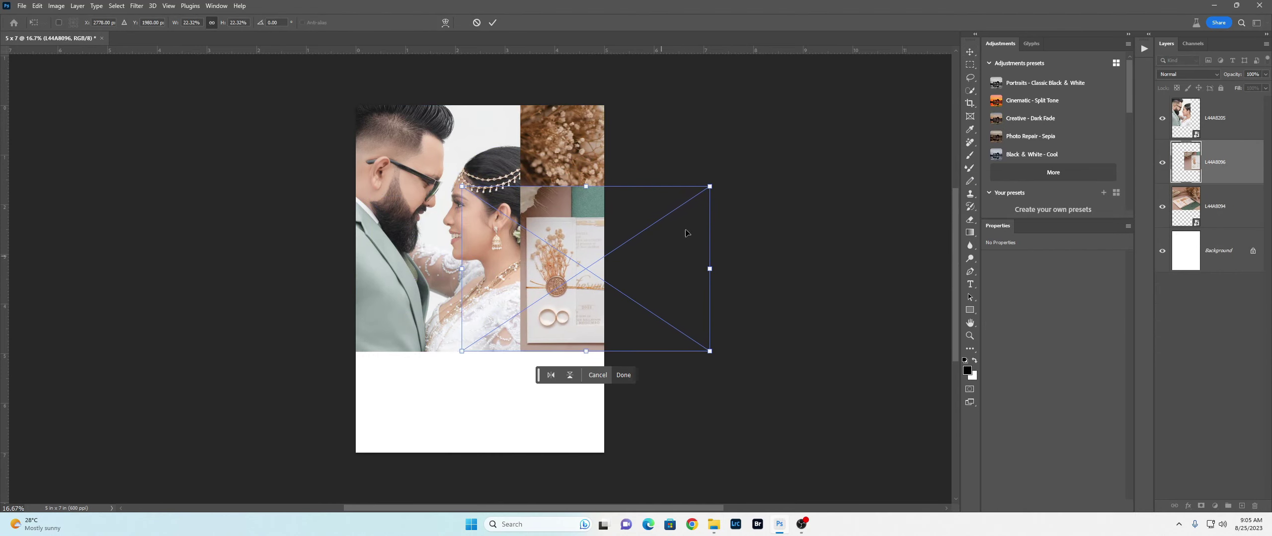
pyautogui.moveTo(710, 186); pyautogui.dragTo(775, 156)
pyautogui.moveTo(714, 209); pyautogui.dragTo(708, 210)
pyautogui.press('Return')
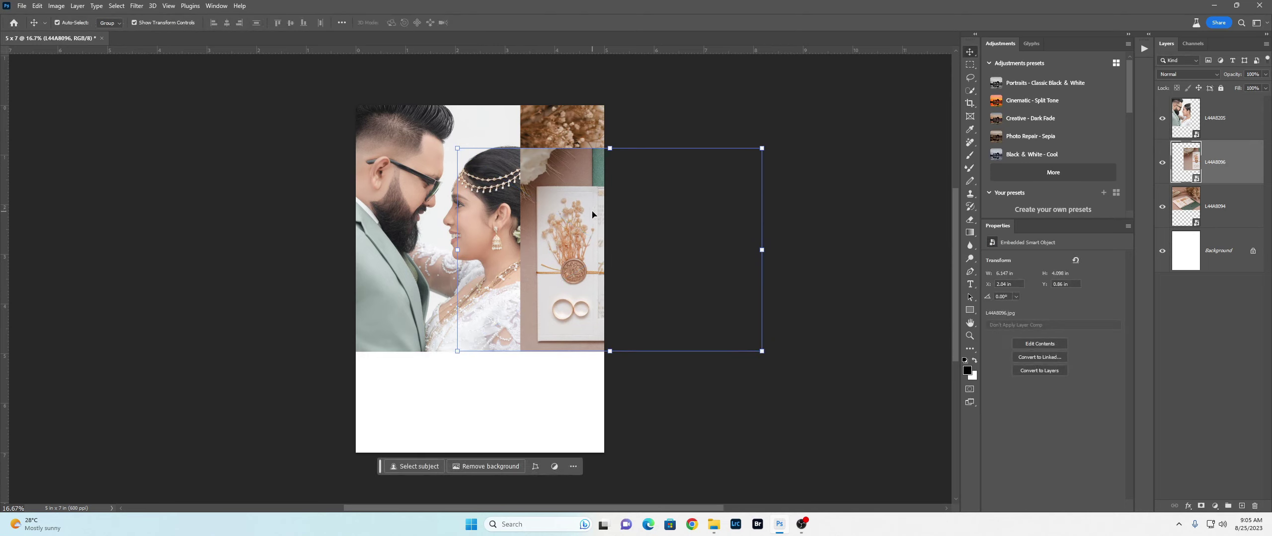
# - Rasterize the L44A8096 layer and erase its top so the bouquet blends into the rings
pyautogui.click(971, 223)
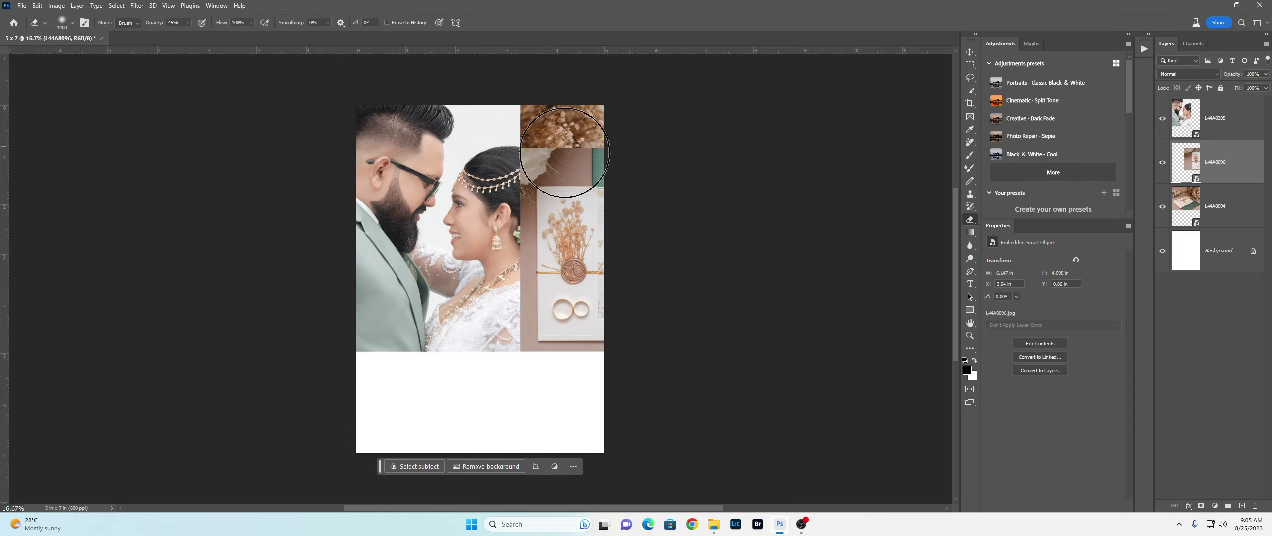
pyautogui.click(561, 218)
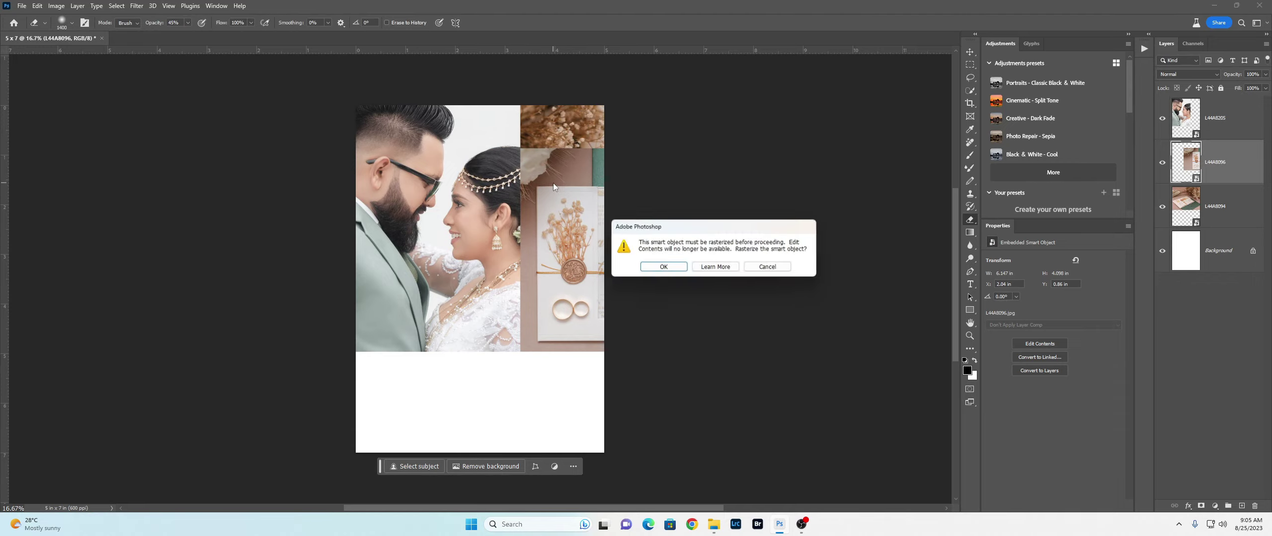
pyautogui.click(663, 267)
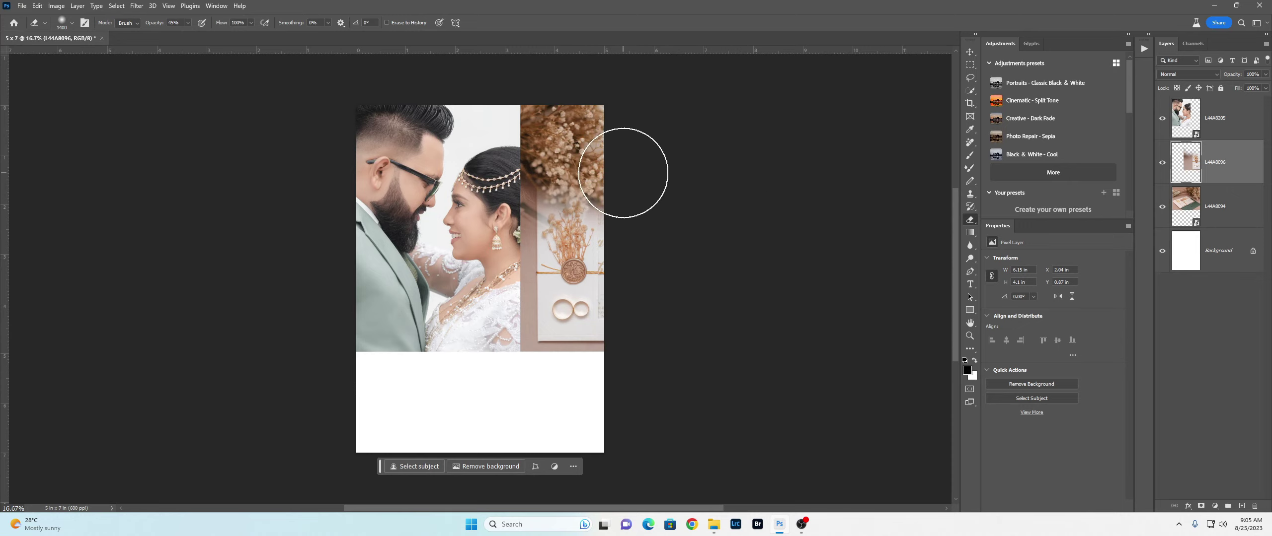
pyautogui.click(967, 52)
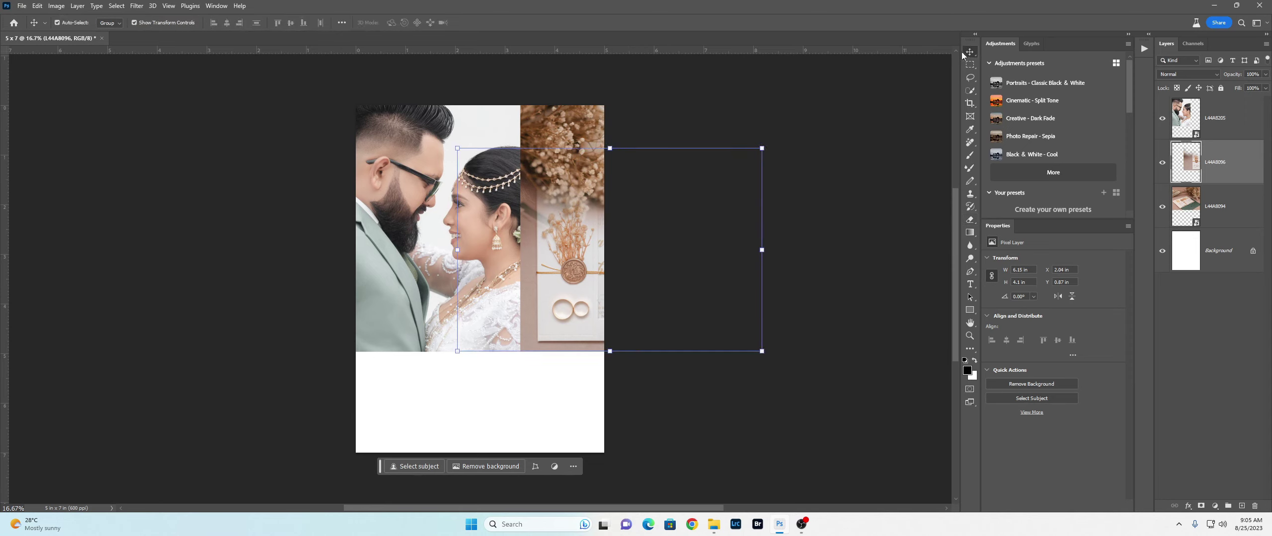
pyautogui.click(496, 427)
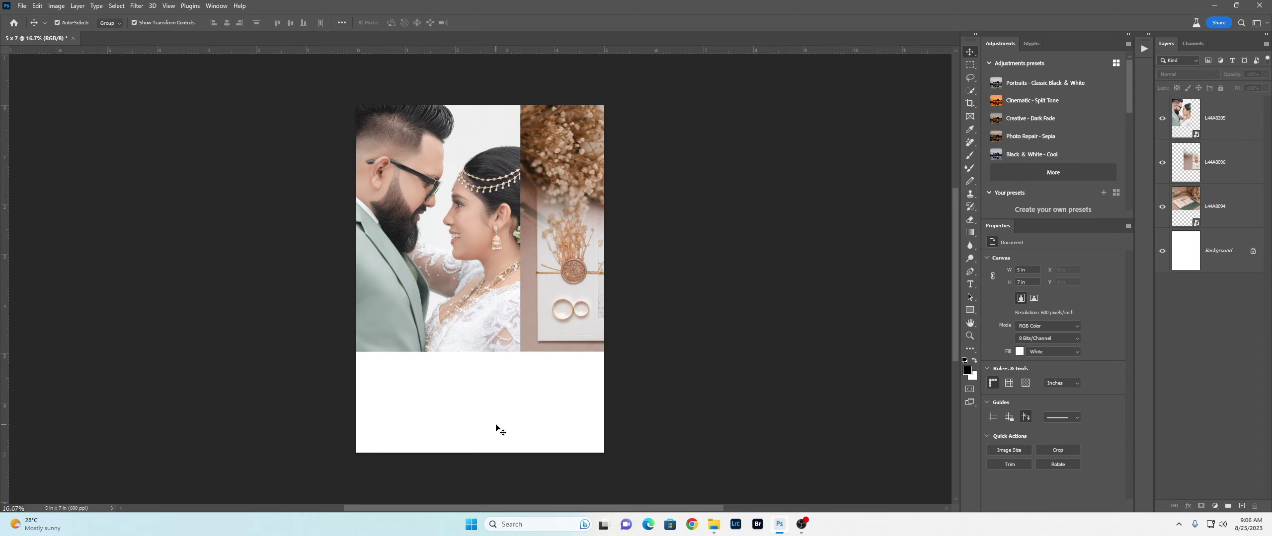
# - Open Info.psd from the Project folder and select its entire canvas
pyautogui.moveTo(714, 525)
pyautogui.click(718, 489)
pyautogui.click(748, 284)
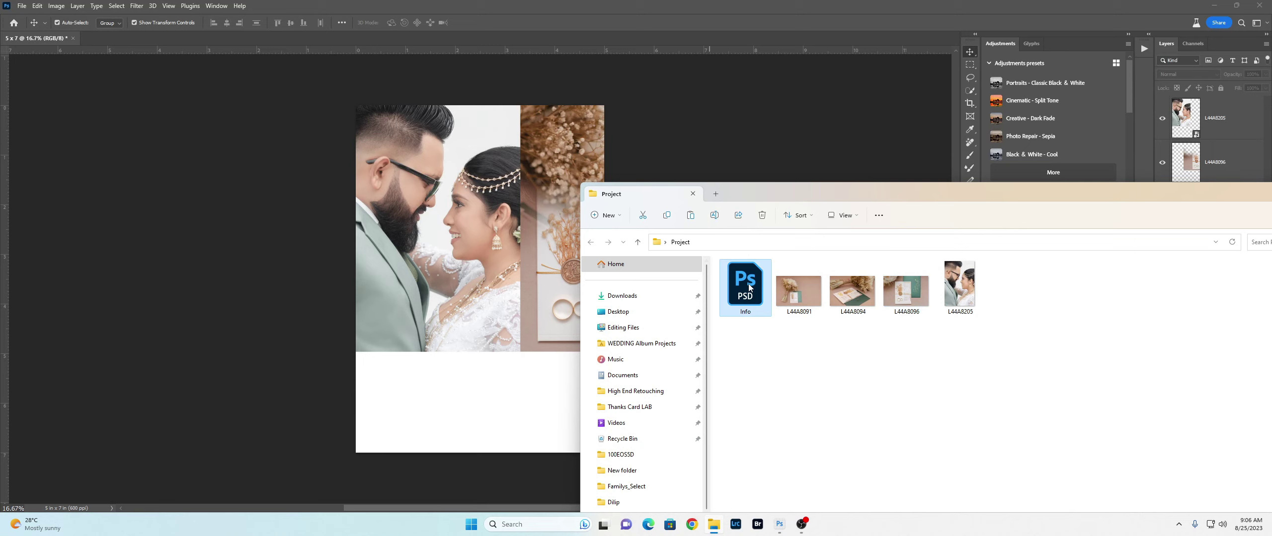
pyautogui.moveTo(751, 285); pyautogui.dragTo(655, 42)
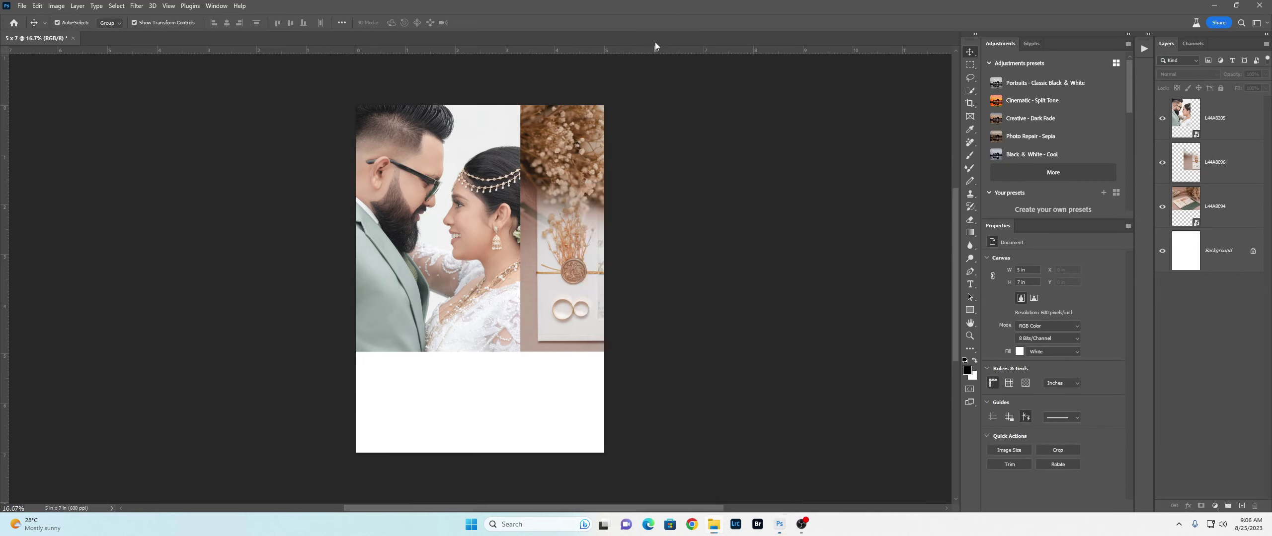
pyautogui.click(511, 196)
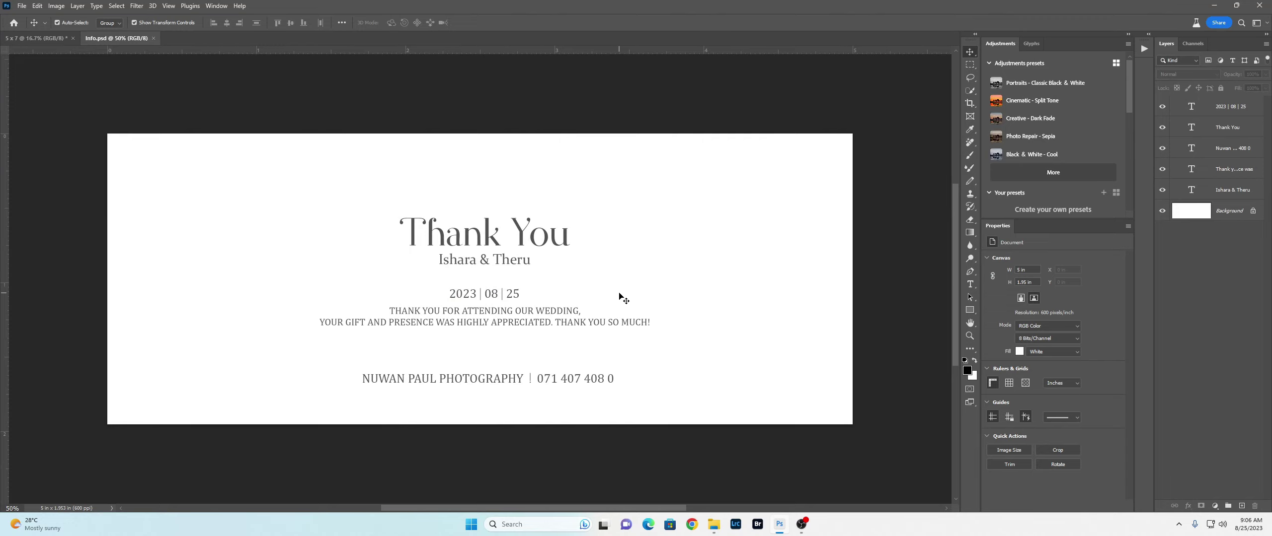
pyautogui.hotkey('ctrl', 'a')
# - Move the five Thank You text layers into the card, centred in the white panel below the photos
pyautogui.moveTo(619, 189); pyautogui.dragTo(318, 395)
pyautogui.moveTo(486, 240); pyautogui.dragTo(492, 380)
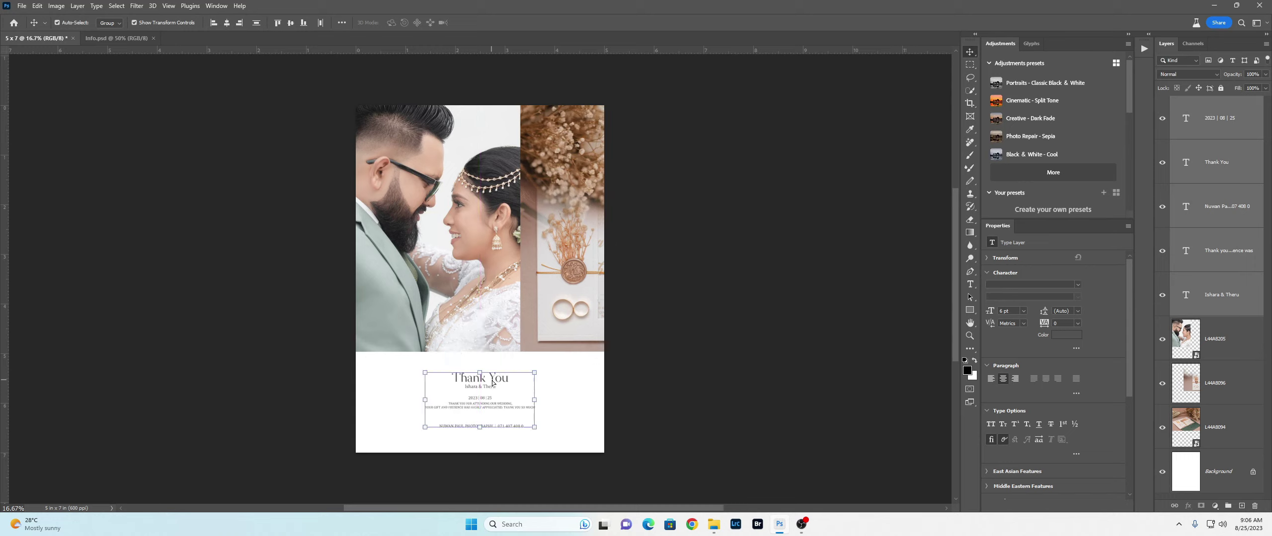
pyautogui.click(567, 389)
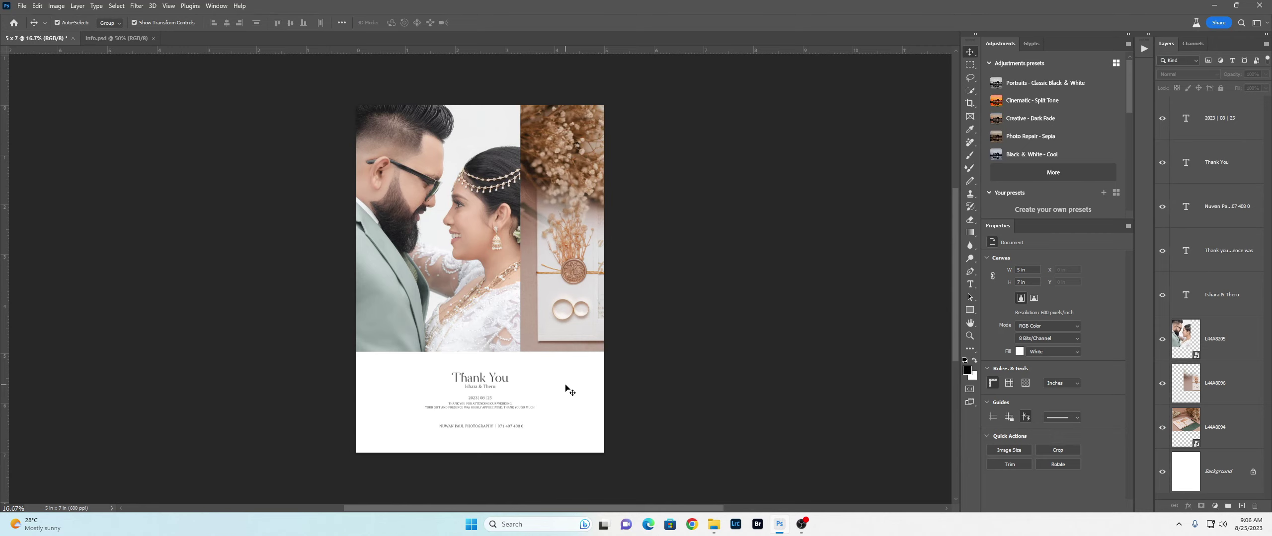
pyautogui.scroll(1, 340, 308)
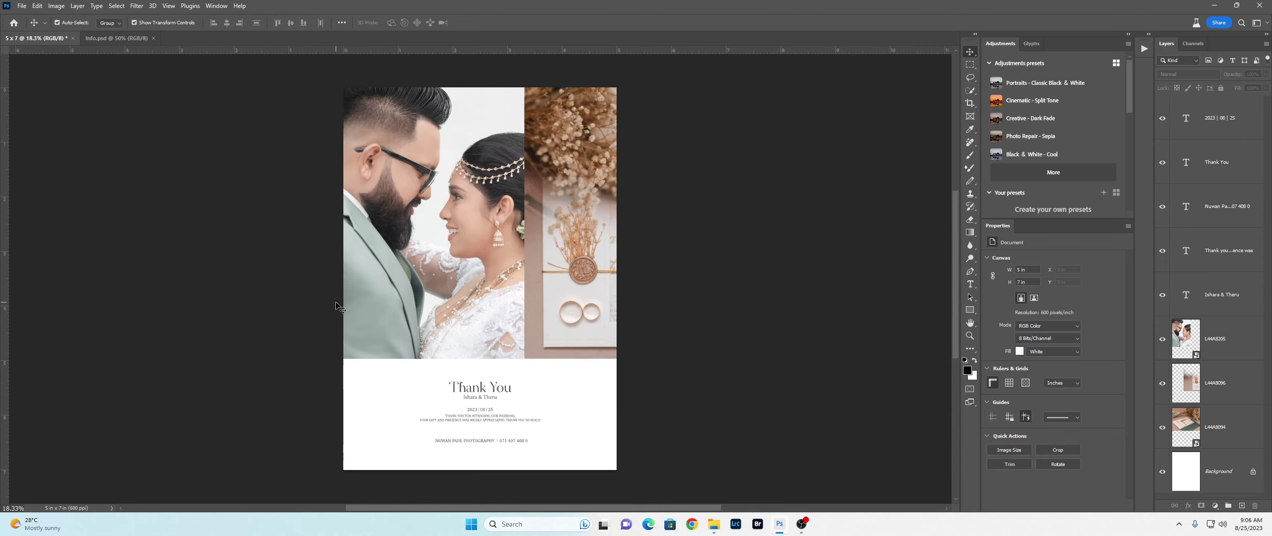